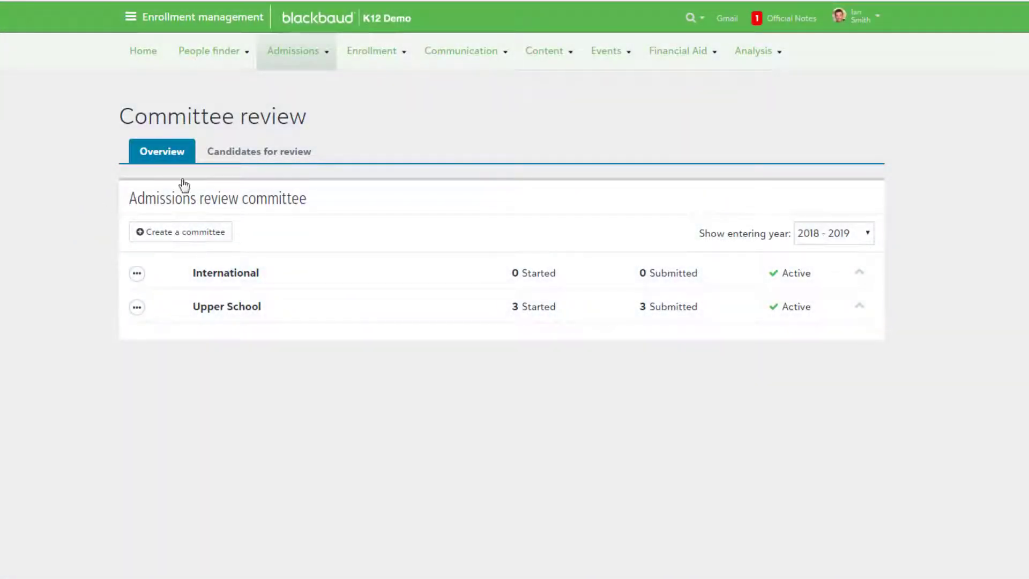
- Open Committee Review and check the Entering Year and Committee filters, keeping Committee on All
{"action": "left_click", "coordinate": [271, 155]}
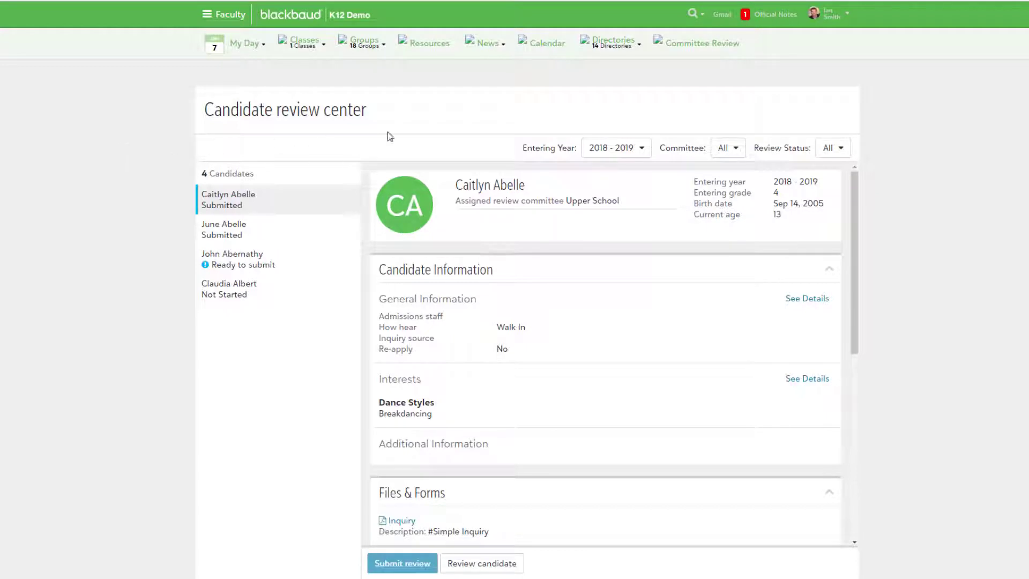
{"action": "left_click", "coordinate": [626, 149]}
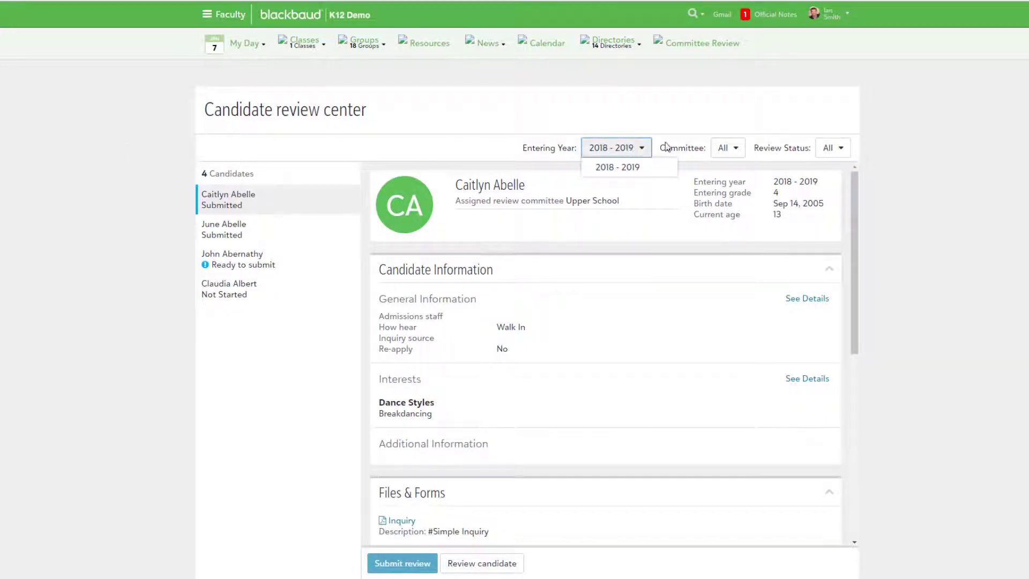
{"action": "left_click", "coordinate": [726, 149]}
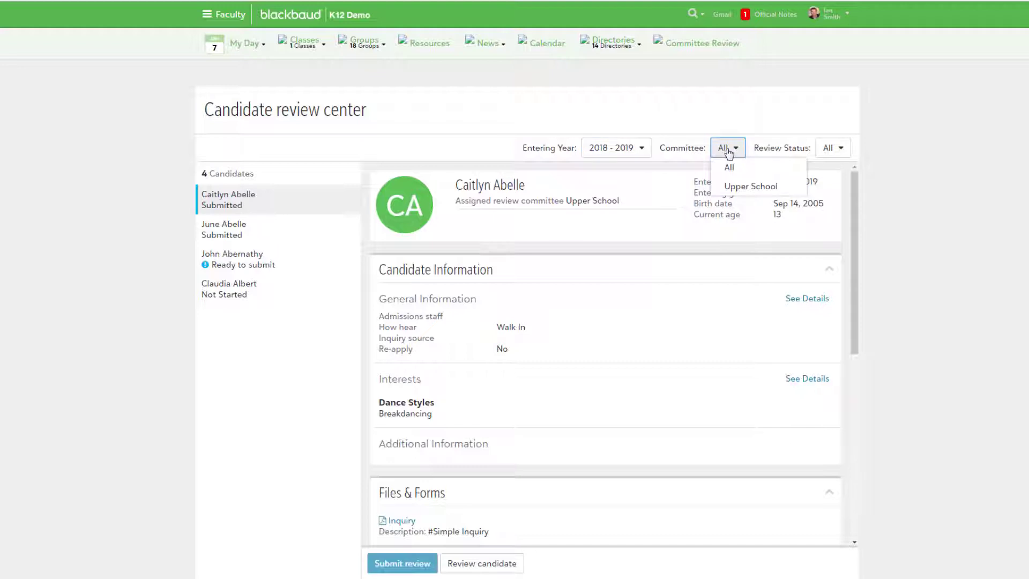
{"action": "left_click", "coordinate": [729, 154]}
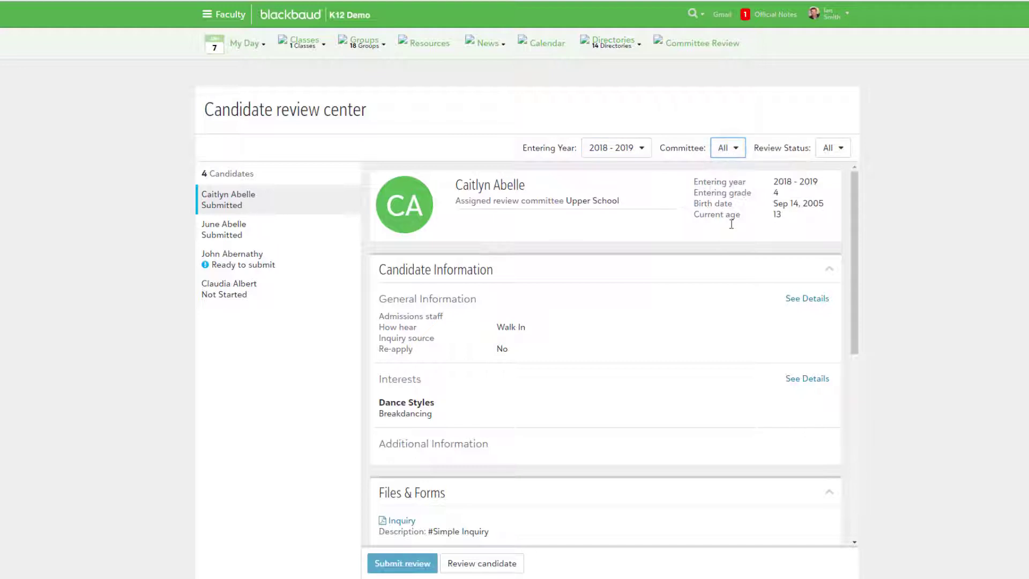
- Scroll through the candidates' details and open the second candidate's profile
{"action": "scroll", "coordinate": [716, 249], "scroll_direction": "down", "scroll_amount": 2}
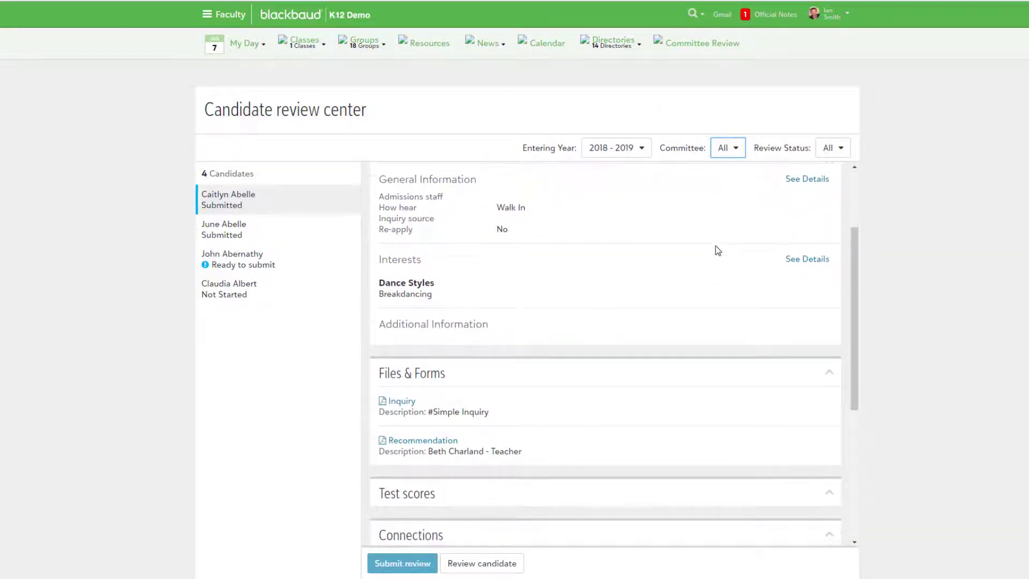
{"action": "scroll", "coordinate": [715, 247], "scroll_direction": "down", "scroll_amount": 4}
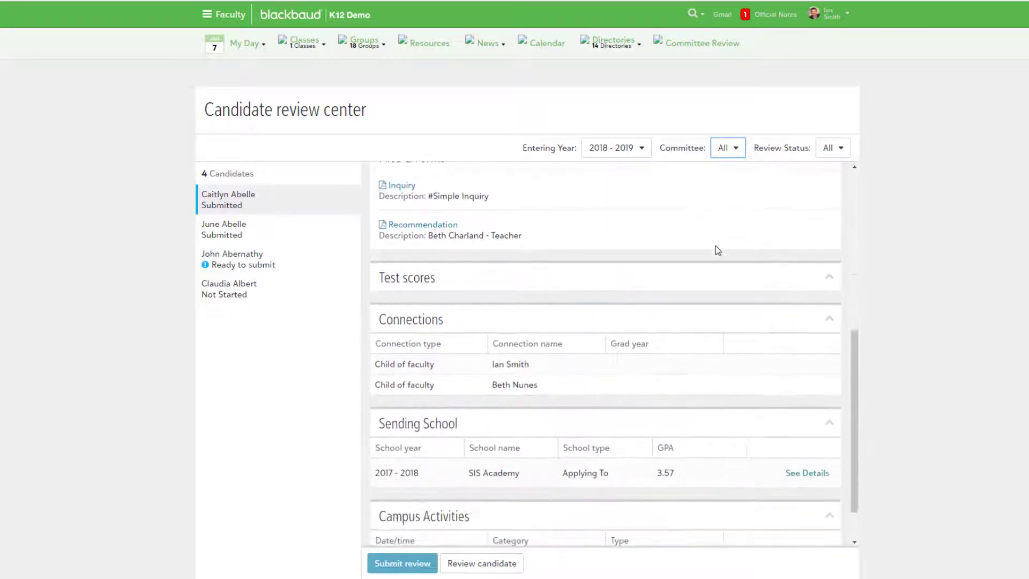
{"action": "scroll", "coordinate": [717, 250], "scroll_direction": "down", "scroll_amount": 1}
{"action": "scroll", "coordinate": [717, 249], "scroll_direction": "down", "scroll_amount": 1}
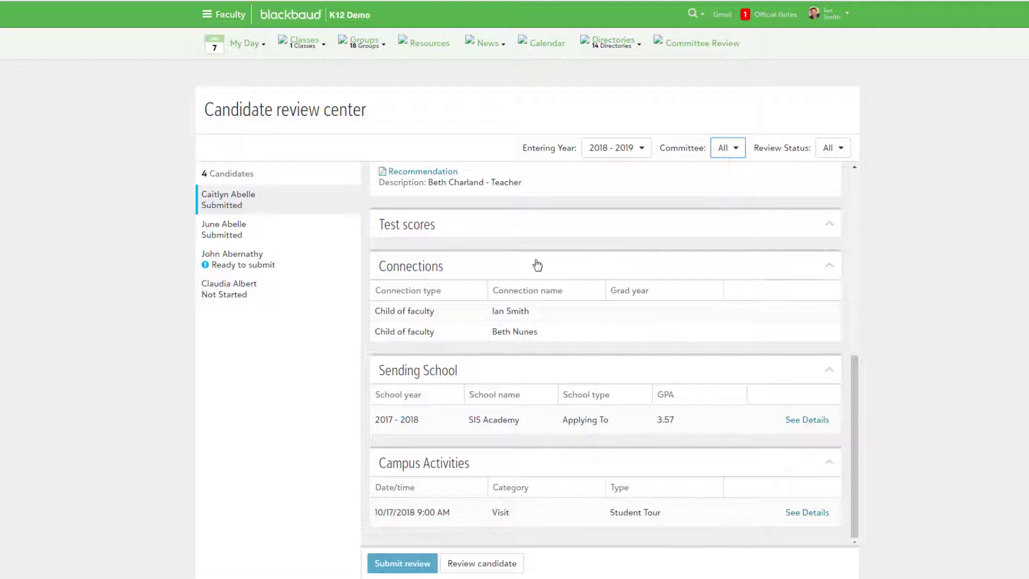
{"action": "left_click", "coordinate": [285, 244]}
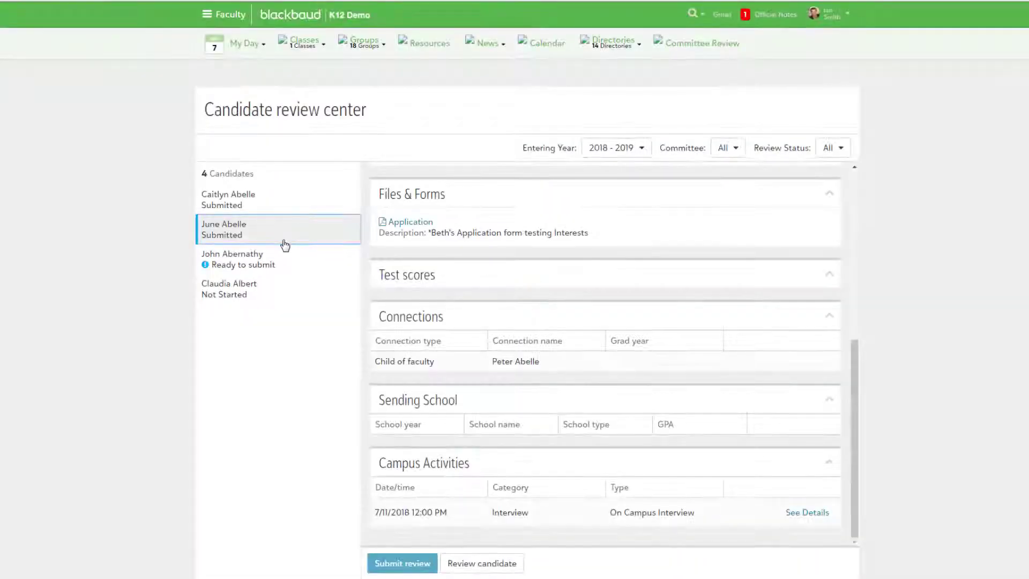
{"action": "scroll", "coordinate": [397, 254], "scroll_direction": "up", "scroll_amount": 3}
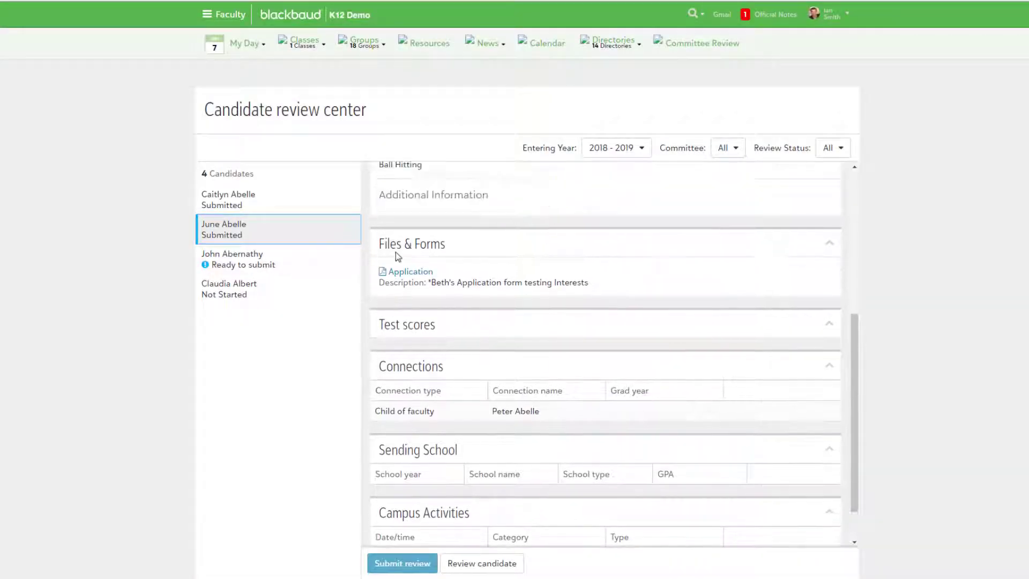
{"action": "scroll", "coordinate": [397, 253], "scroll_direction": "up", "scroll_amount": 4}
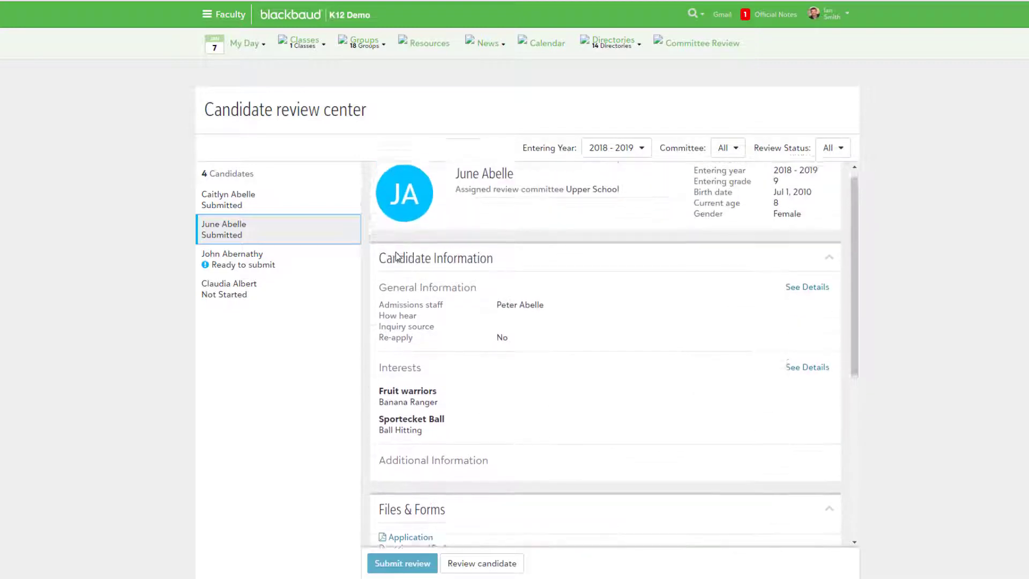
- View the third candidate, then list the members of the Committee Reviewer role
{"action": "left_click", "coordinate": [312, 266]}
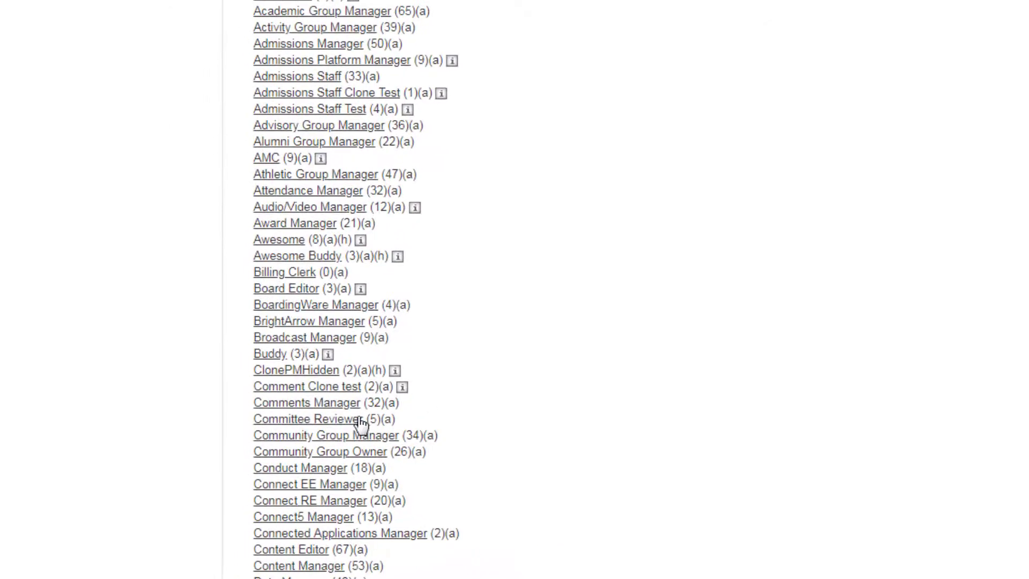
{"action": "left_click", "coordinate": [353, 419]}
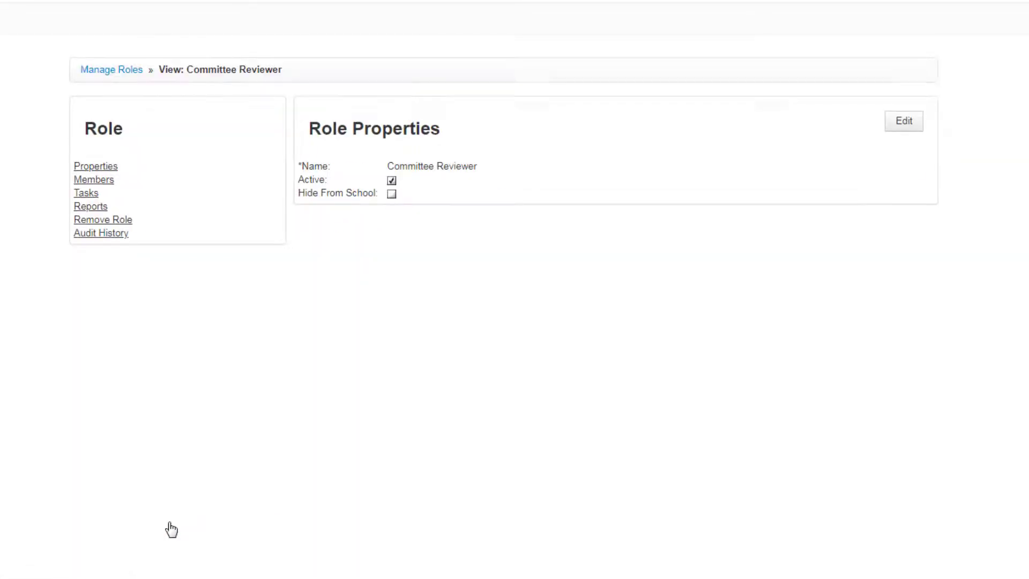
{"action": "left_click", "coordinate": [110, 184]}
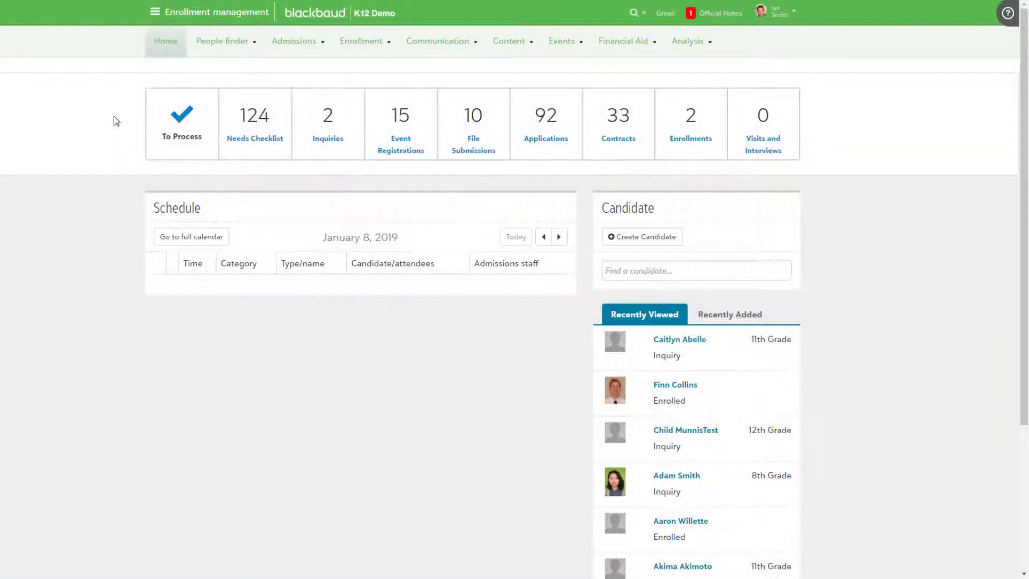
- Go to Admissions > Committee review to see the International and Upper School committees
{"action": "mouse_move", "coordinate": [298, 46]}
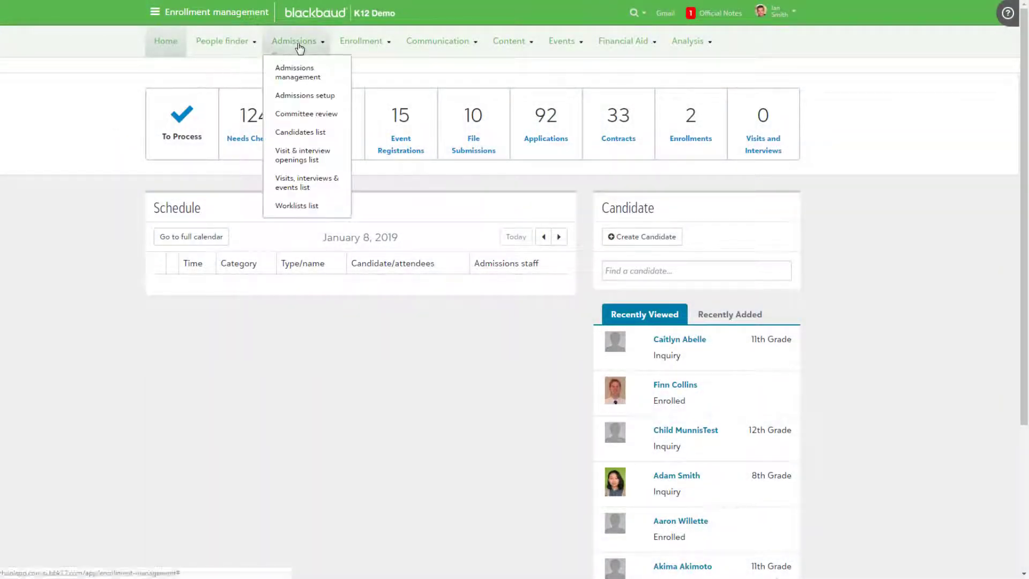
{"action": "left_click", "coordinate": [312, 113]}
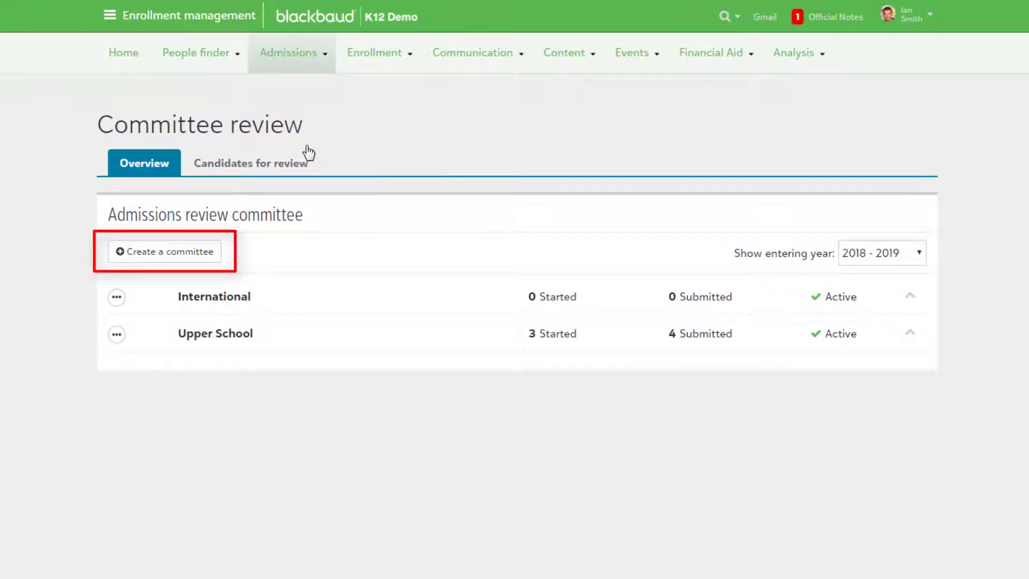
- Start a new 2018 - 2019 review committee with Create a committee
{"action": "left_click", "coordinate": [192, 260]}
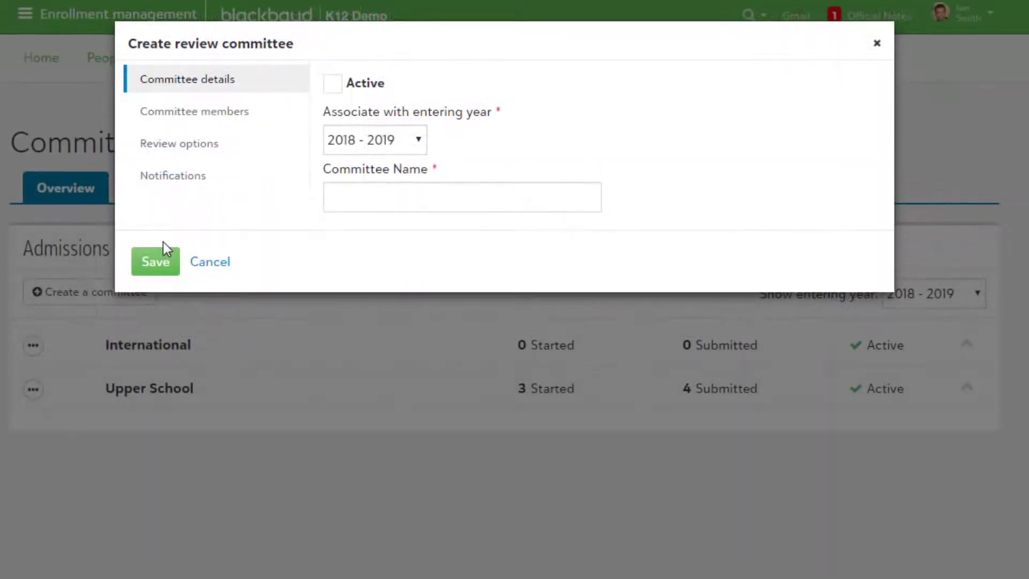
- Go to the committee's member settings and search the list of possible members
{"action": "left_click", "coordinate": [217, 122]}
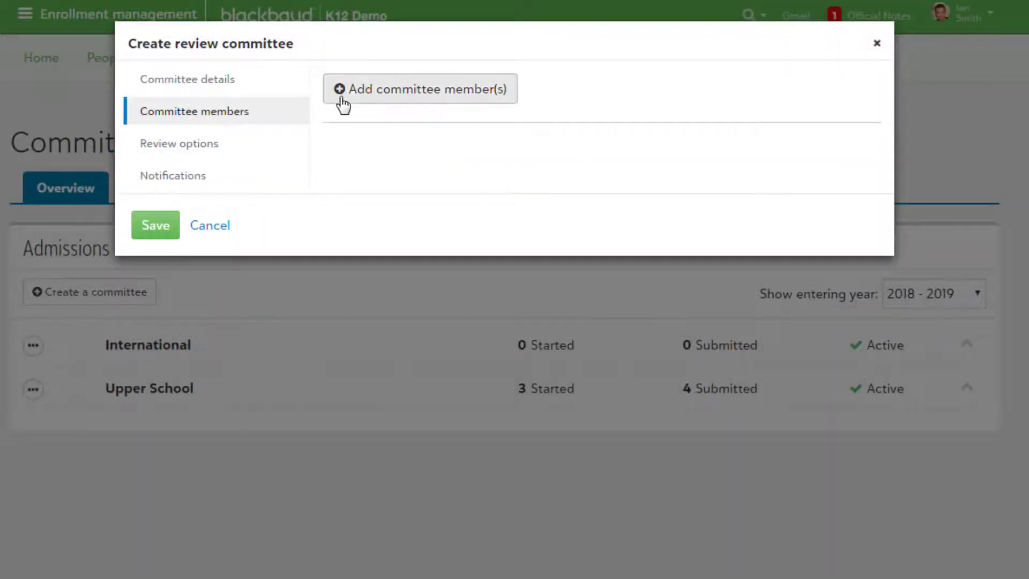
{"action": "left_click", "coordinate": [403, 95]}
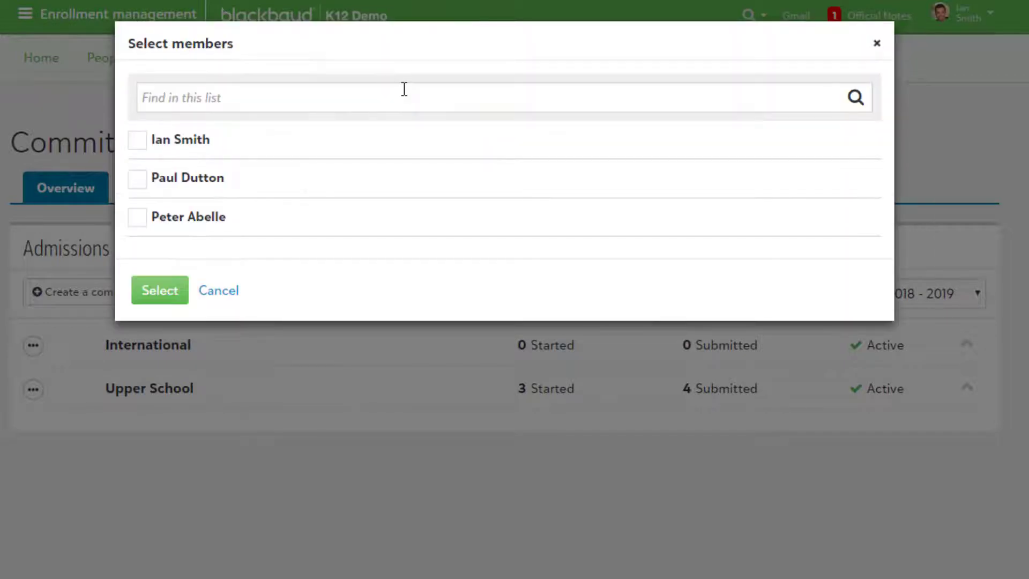
{"action": "left_click", "coordinate": [404, 89]}
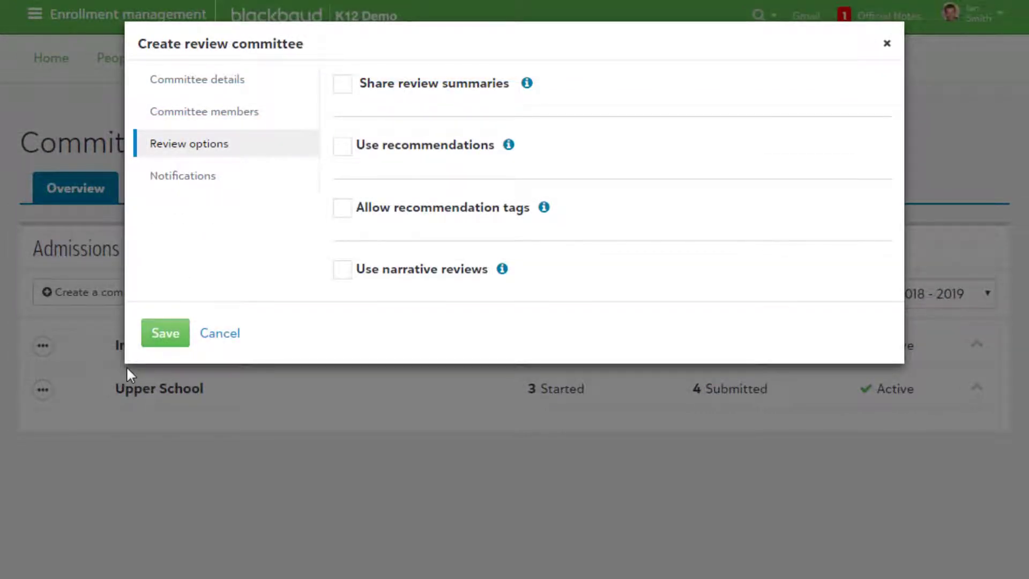
- Turn on recommendations with the options Enroll and Deny
{"action": "left_click", "coordinate": [337, 148]}
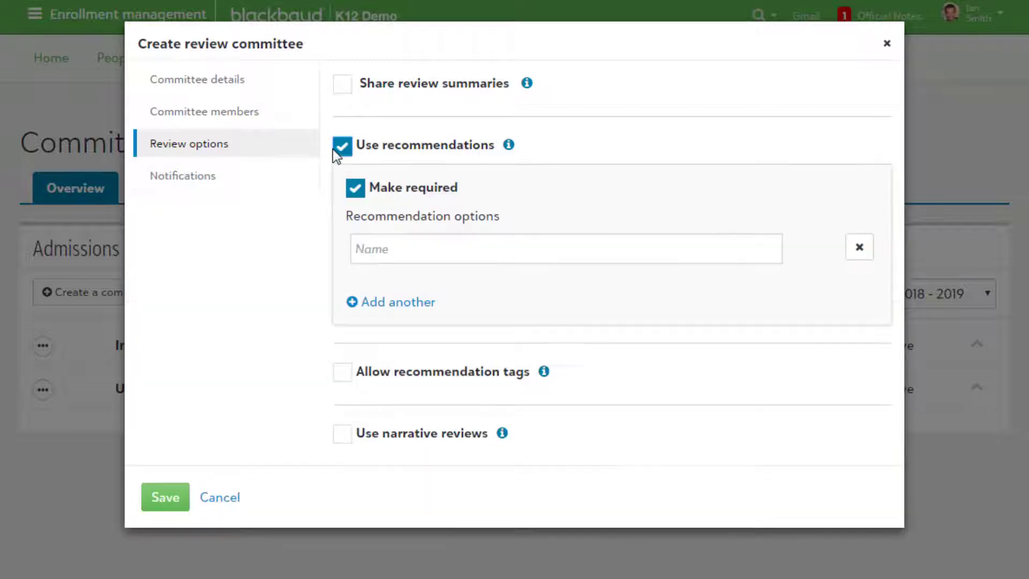
{"action": "left_click", "coordinate": [406, 245]}
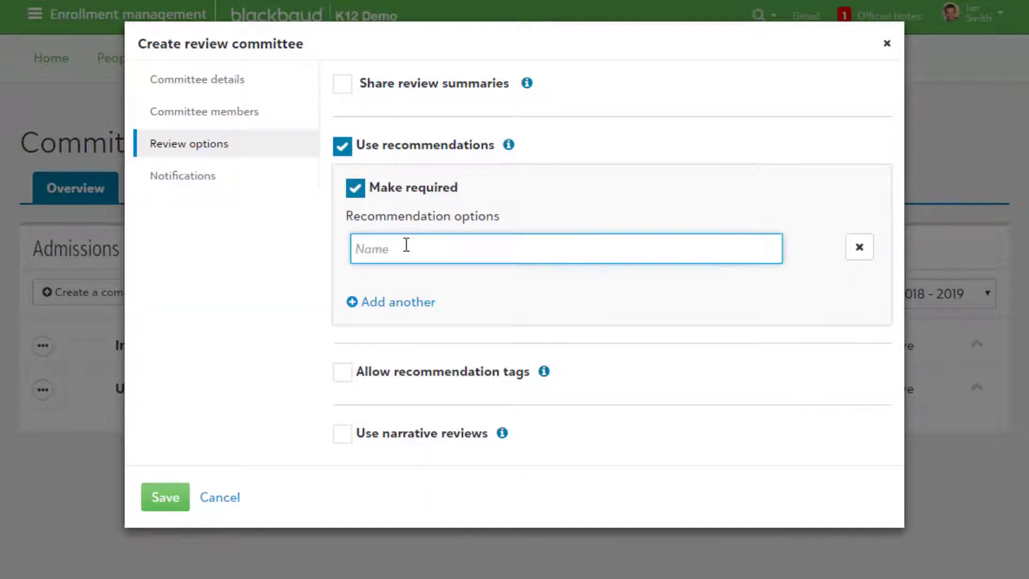
{"action": "type", "text": "Enroll"}
{"action": "left_click", "coordinate": [409, 301]}
{"action": "left_click", "coordinate": [411, 294]}
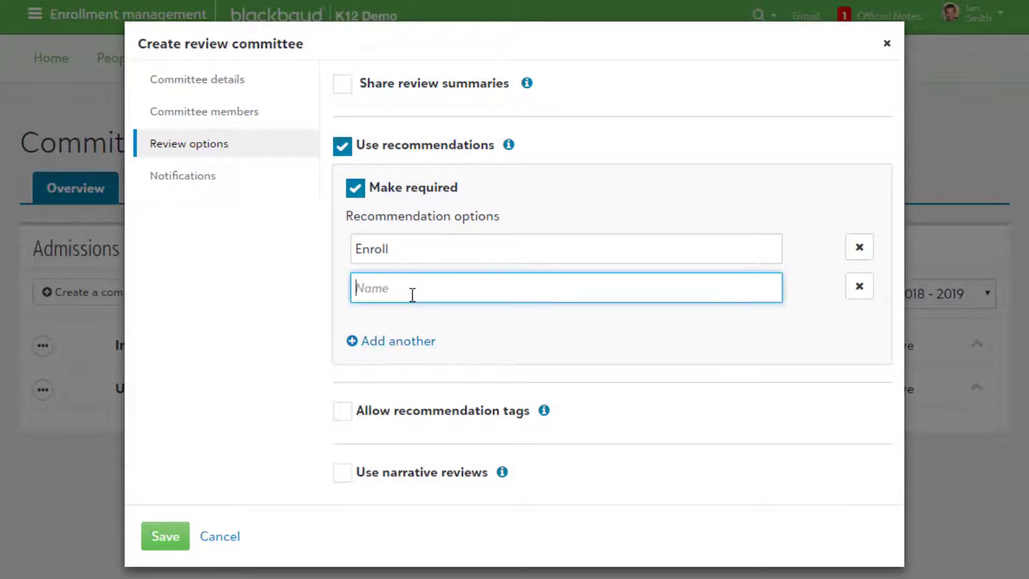
{"action": "type", "text": "Deny"}
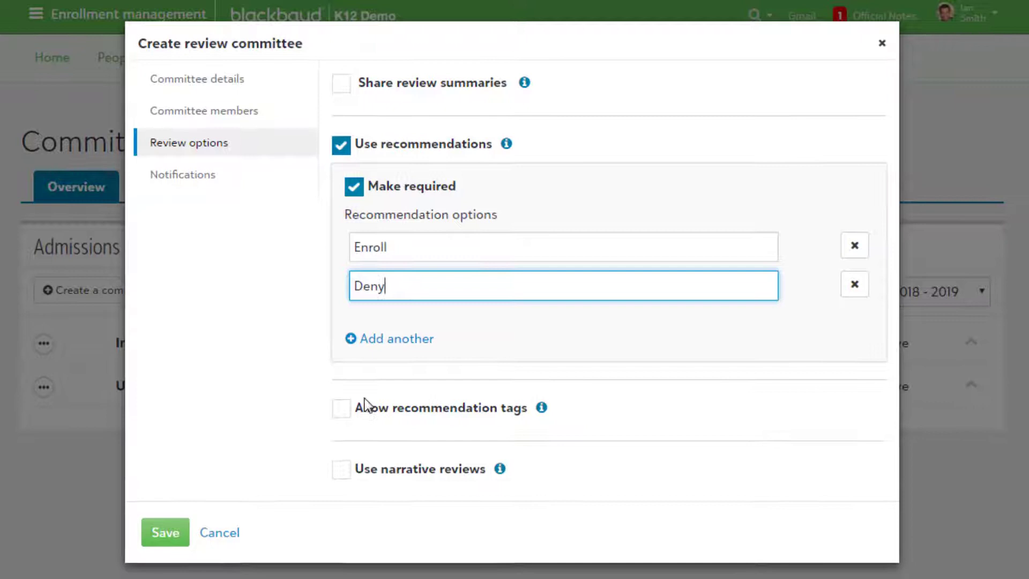
- Add recommendation tags Academic Excellence and Leadership, and make narrative reviews required
{"action": "left_click", "coordinate": [343, 410]}
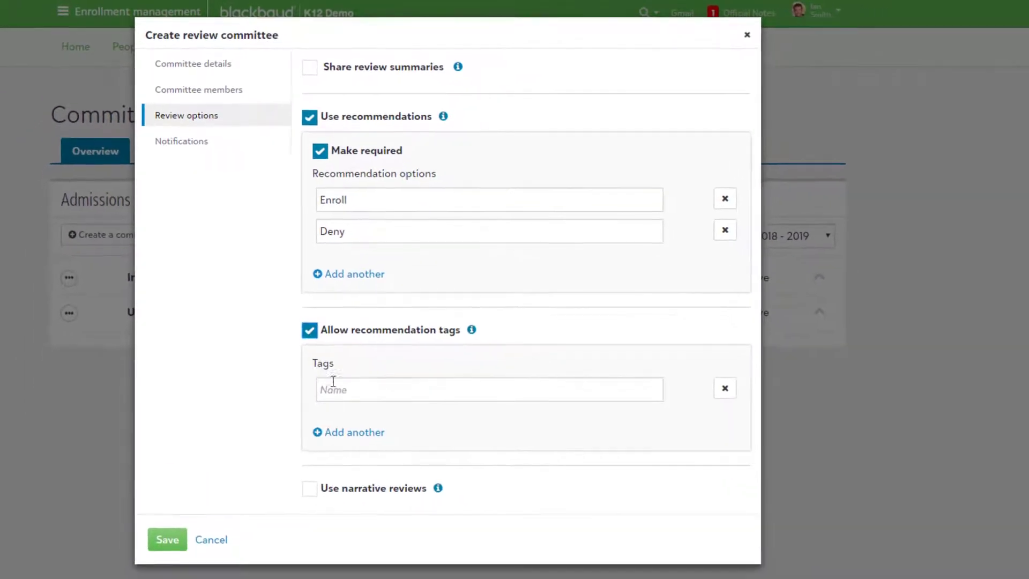
{"action": "left_click", "coordinate": [340, 386]}
{"action": "type", "text": "A"}
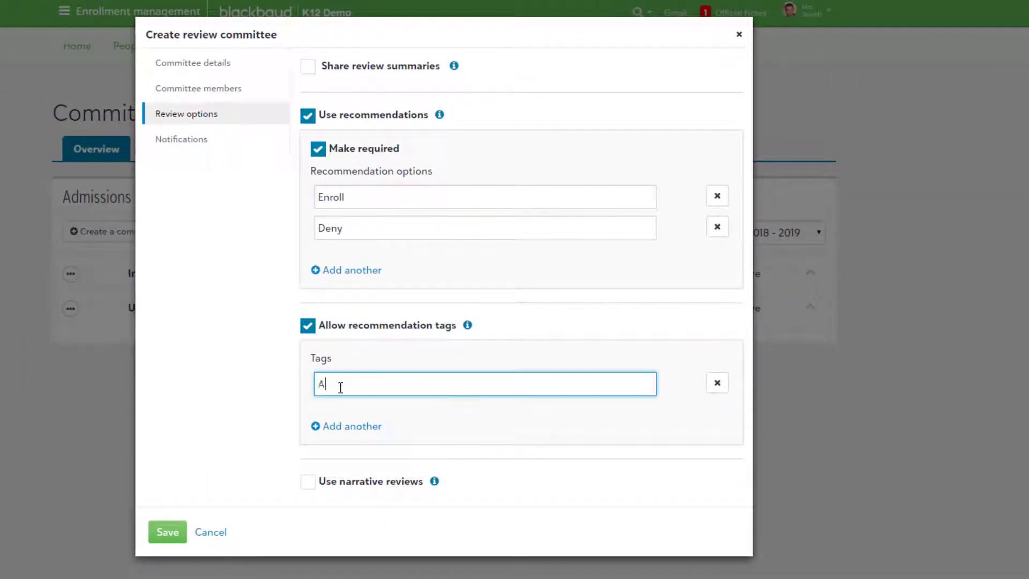
{"action": "type", "text": "cademic Excellence"}
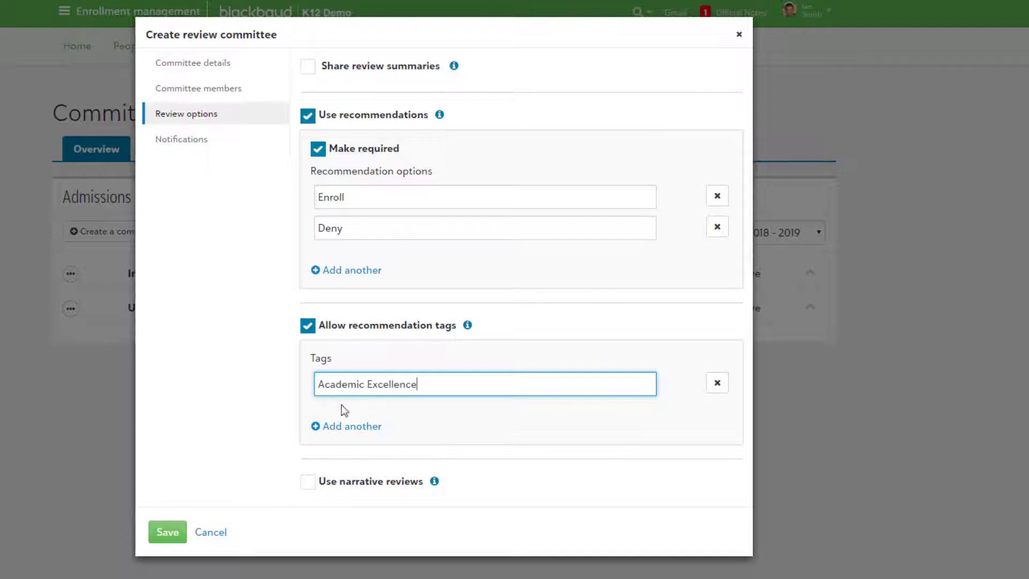
{"action": "left_click", "coordinate": [308, 484]}
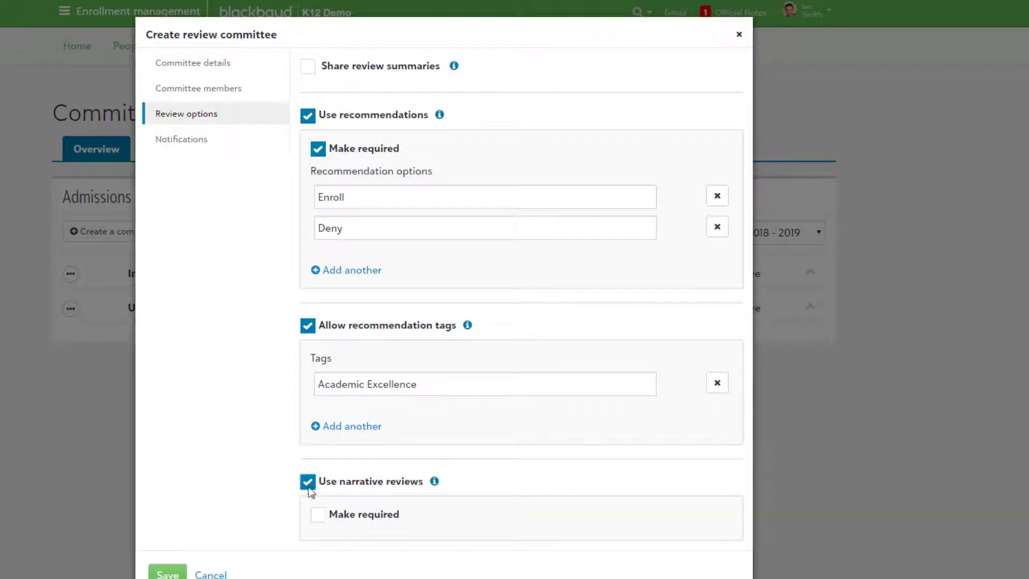
{"action": "left_click", "coordinate": [317, 516]}
{"action": "left_click", "coordinate": [346, 427]}
{"action": "type", "text": "Leadersh"}
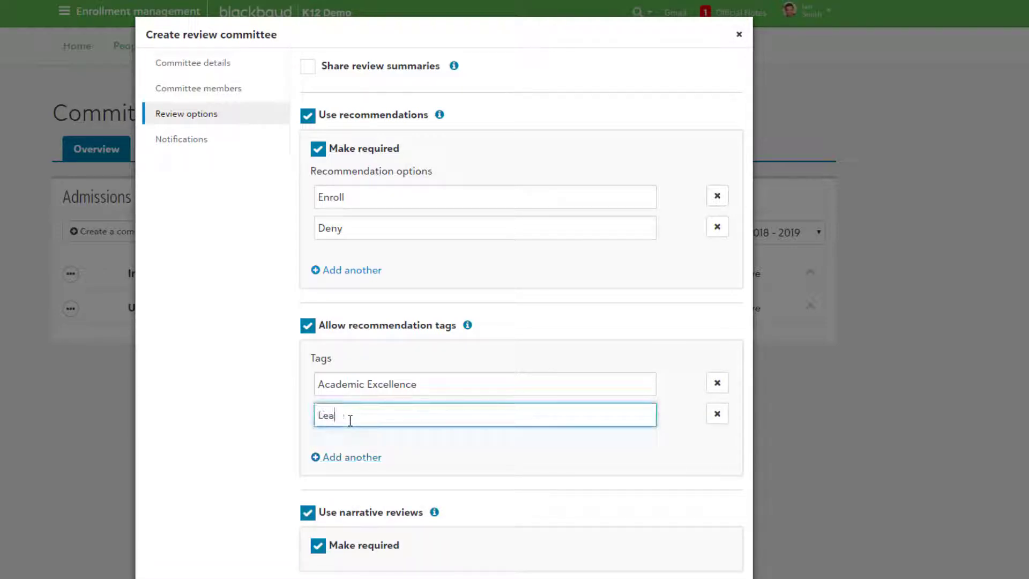
{"action": "type", "text": "ip"}
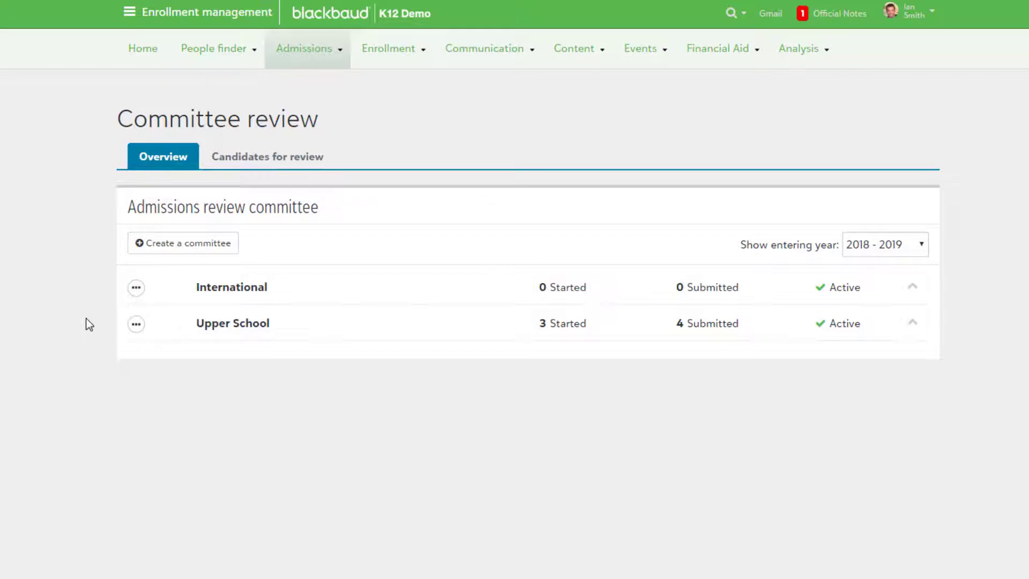
- Choose Copy this committee from the Upper School committee's actions menu
{"action": "left_click", "coordinate": [137, 325]}
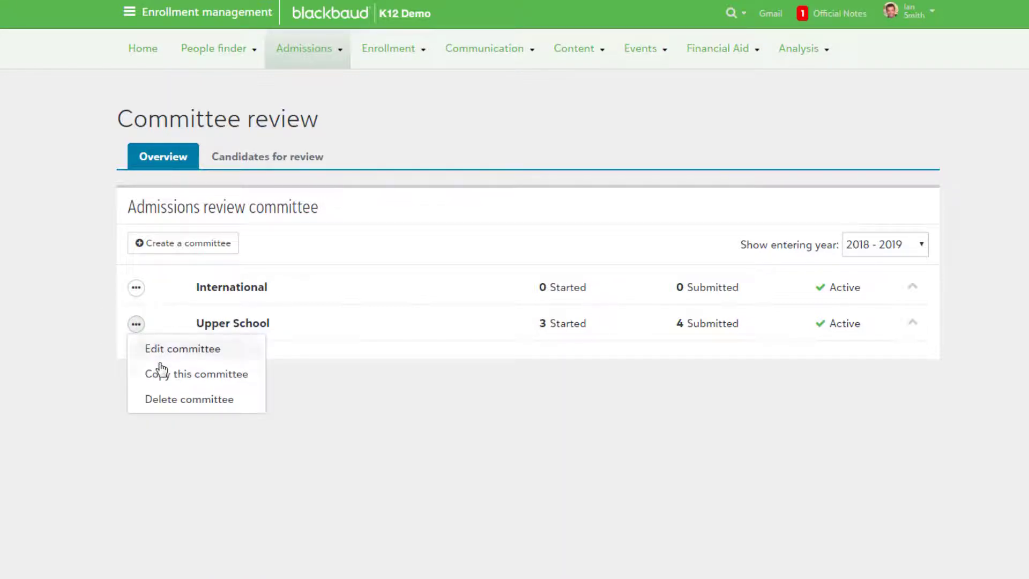
{"action": "left_click", "coordinate": [170, 381]}
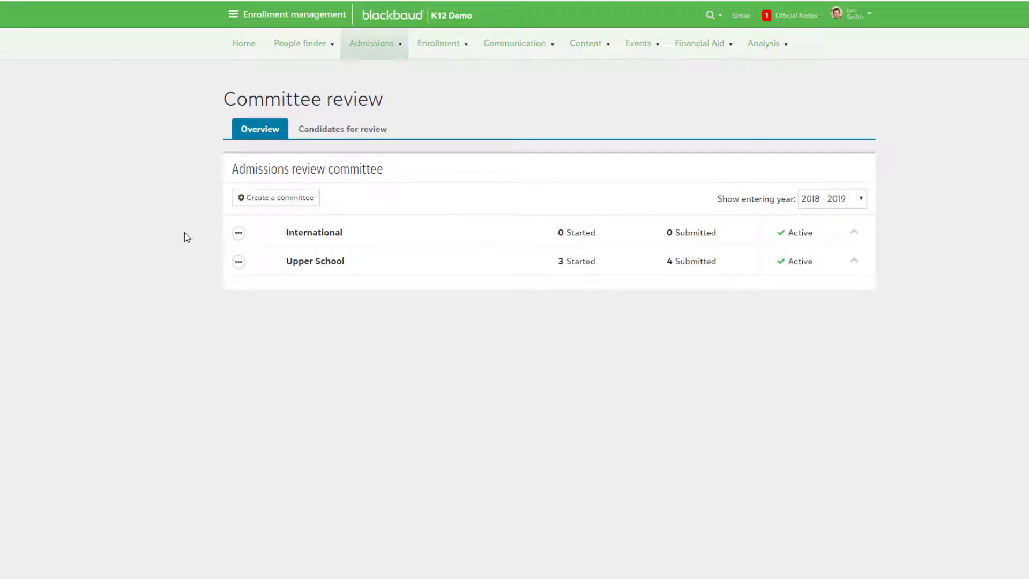
- In Candidates for review, select the first two candidates and assign the second to International
{"action": "left_click", "coordinate": [324, 132]}
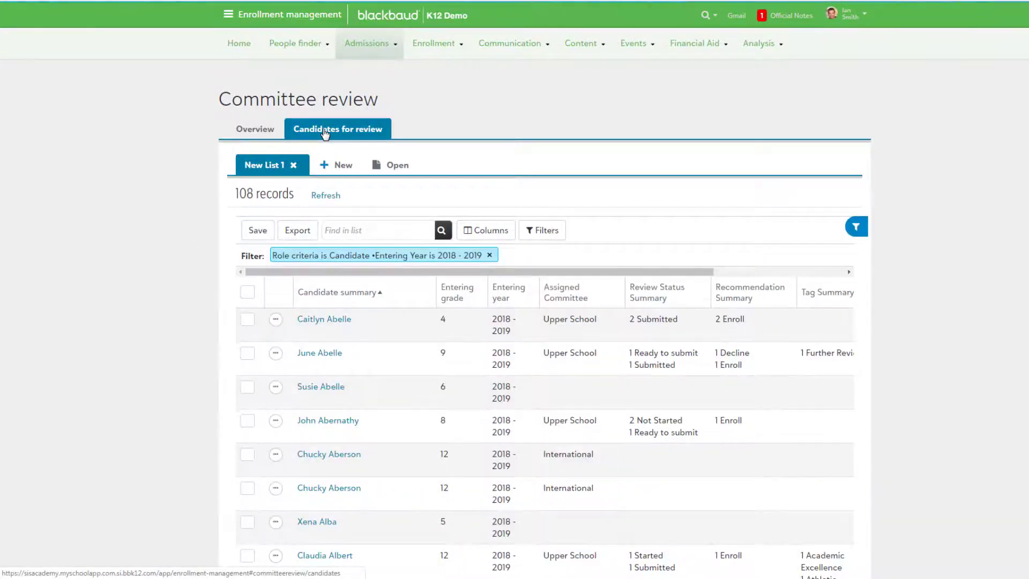
{"action": "scroll", "coordinate": [325, 134], "scroll_direction": "down", "scroll_amount": 2}
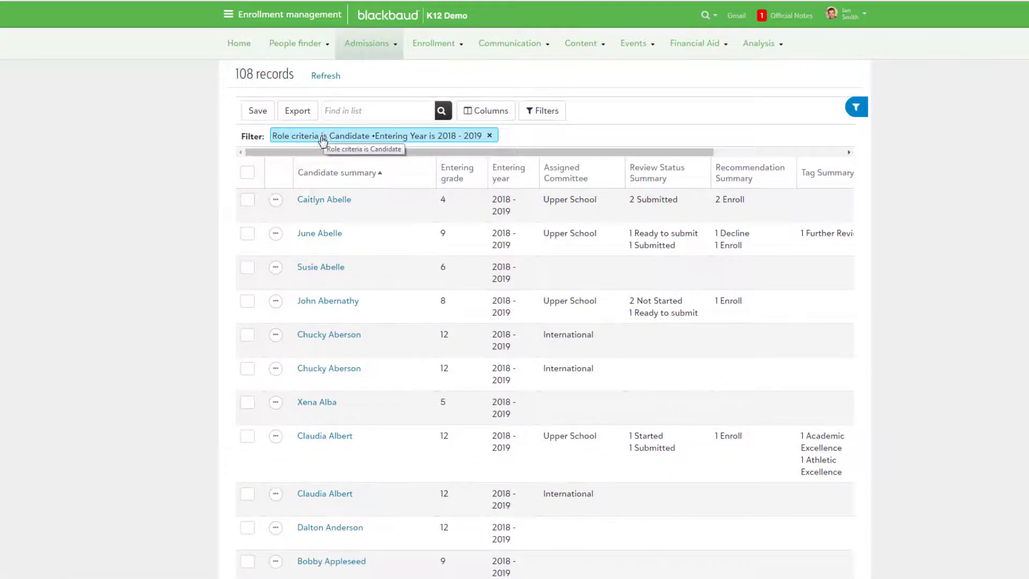
{"action": "left_click", "coordinate": [247, 201]}
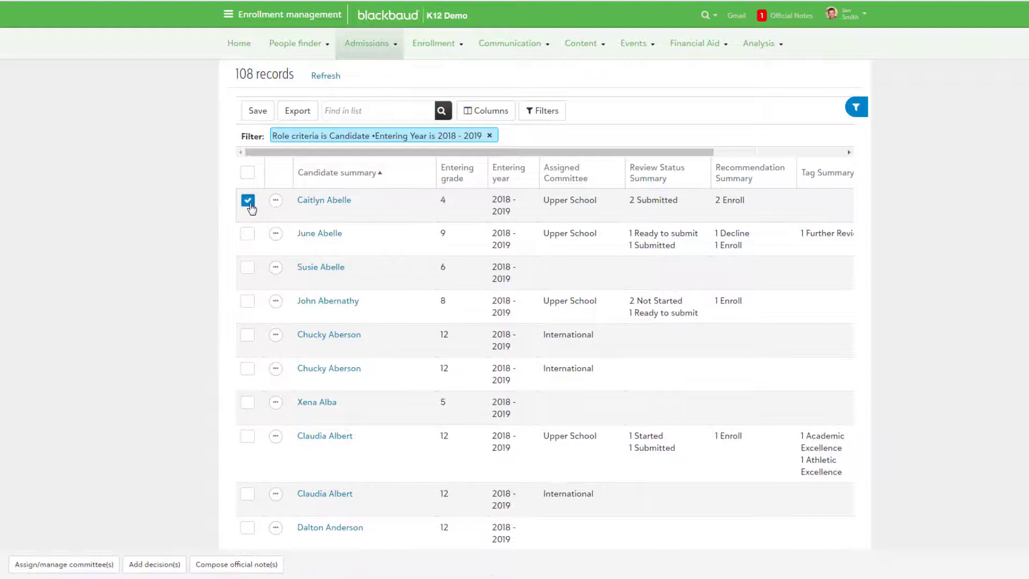
{"action": "left_click", "coordinate": [248, 235]}
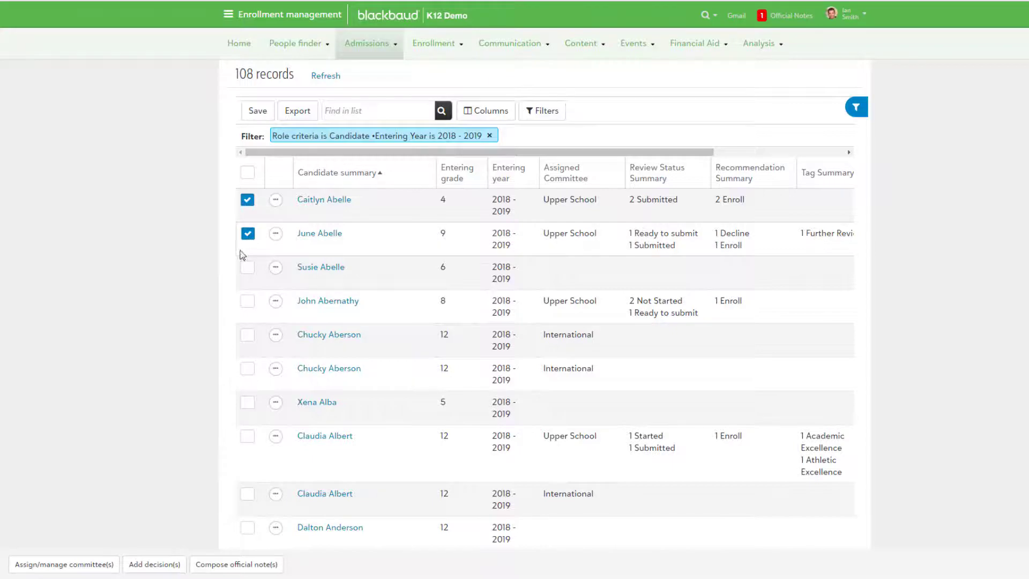
{"action": "left_click", "coordinate": [89, 566]}
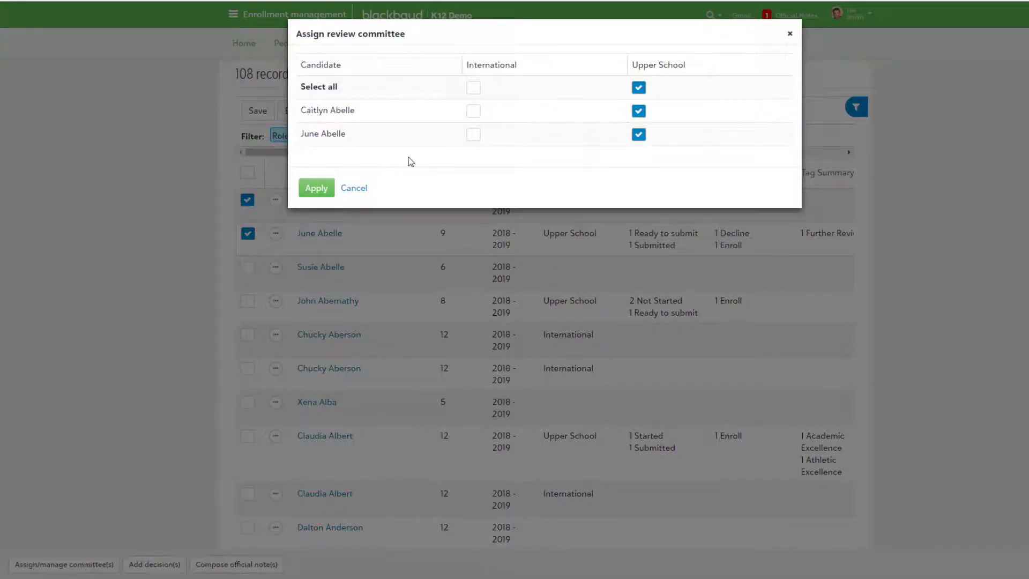
{"action": "left_click", "coordinate": [477, 135]}
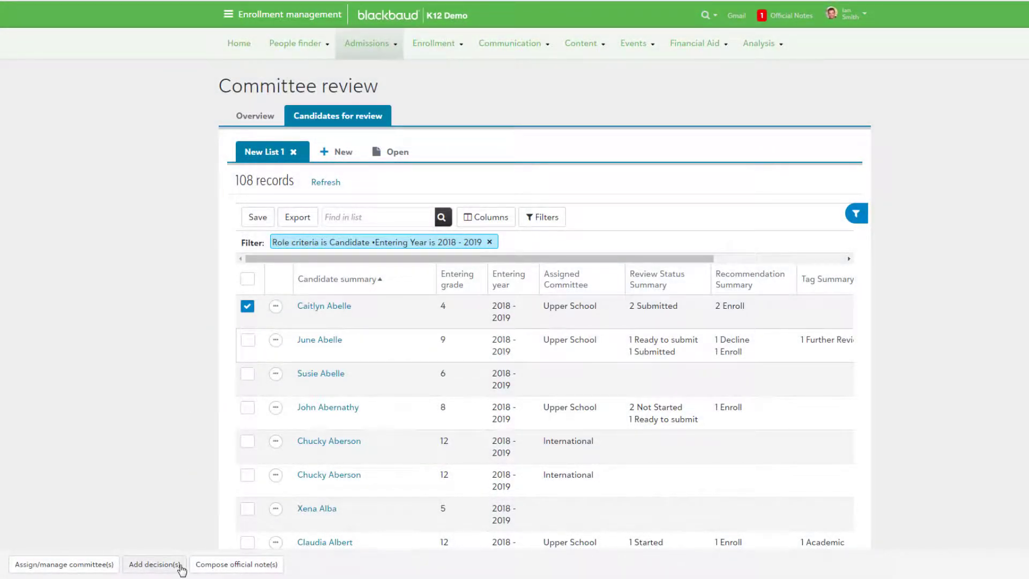
- Open Add decision(s) for the selected candidates
{"action": "left_click", "coordinate": [154, 565]}
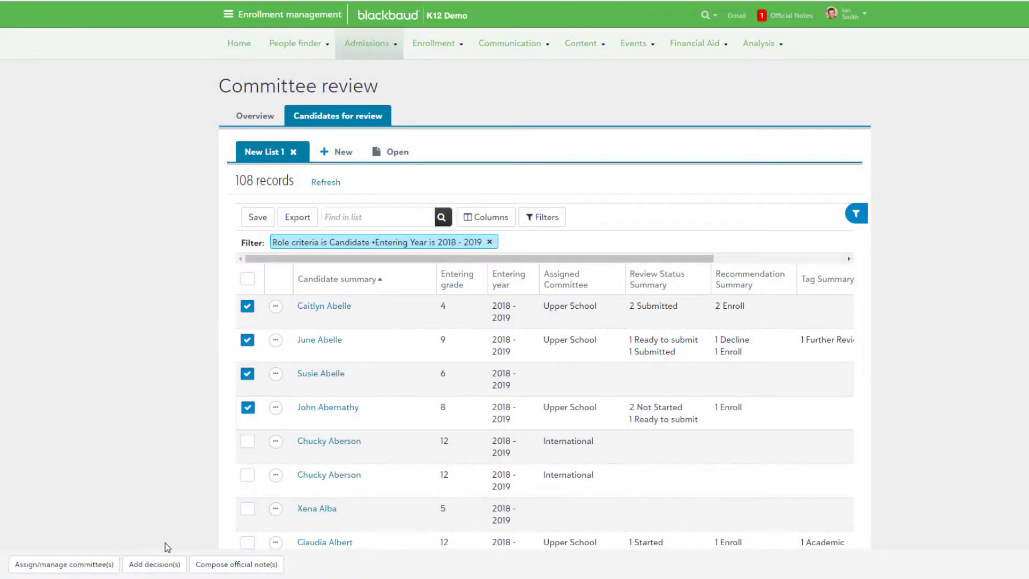
- Set the four candidates' checklist steps to Decision, Decision, Decision Letter Sent and Decision
{"action": "left_click", "coordinate": [158, 564]}
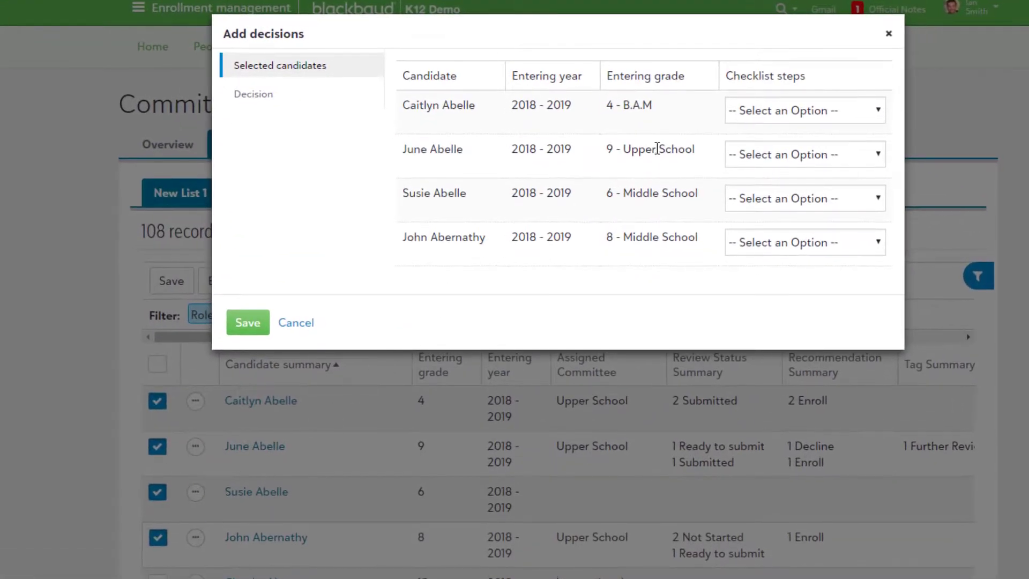
{"action": "left_click", "coordinate": [751, 114]}
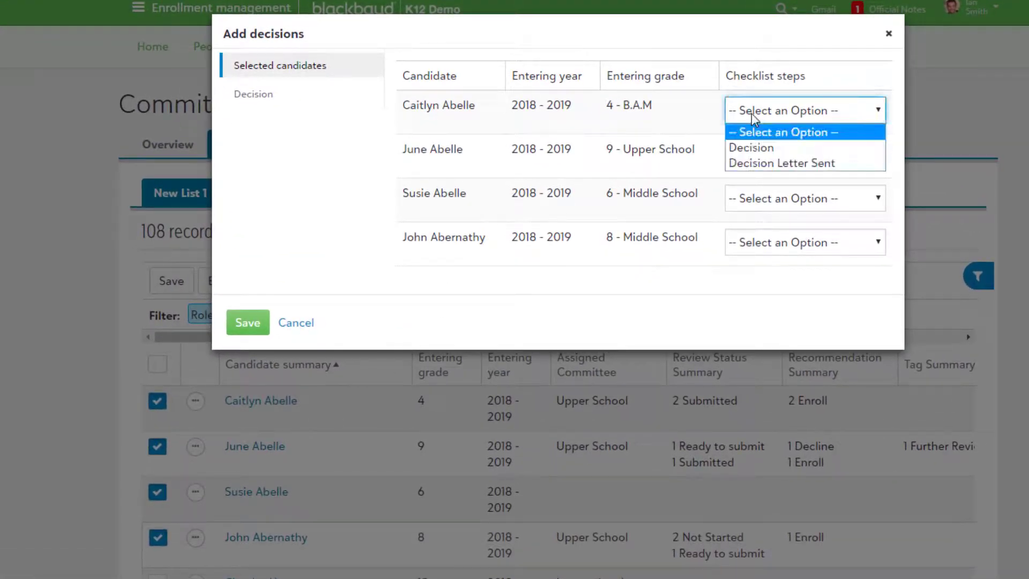
{"action": "left_click", "coordinate": [763, 149]}
{"action": "left_click", "coordinate": [770, 157]}
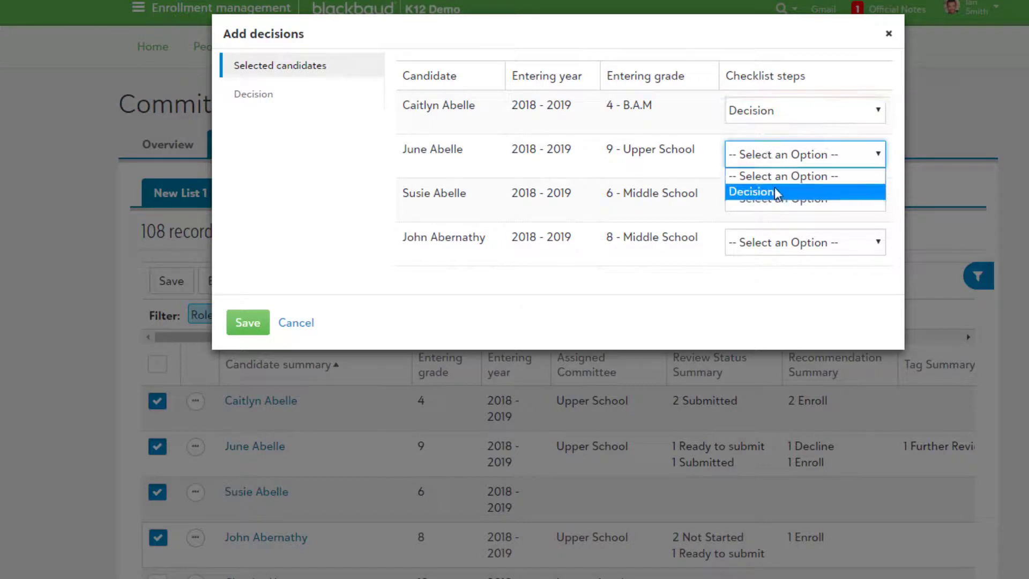
{"action": "left_click", "coordinate": [775, 192]}
{"action": "left_click", "coordinate": [779, 199]}
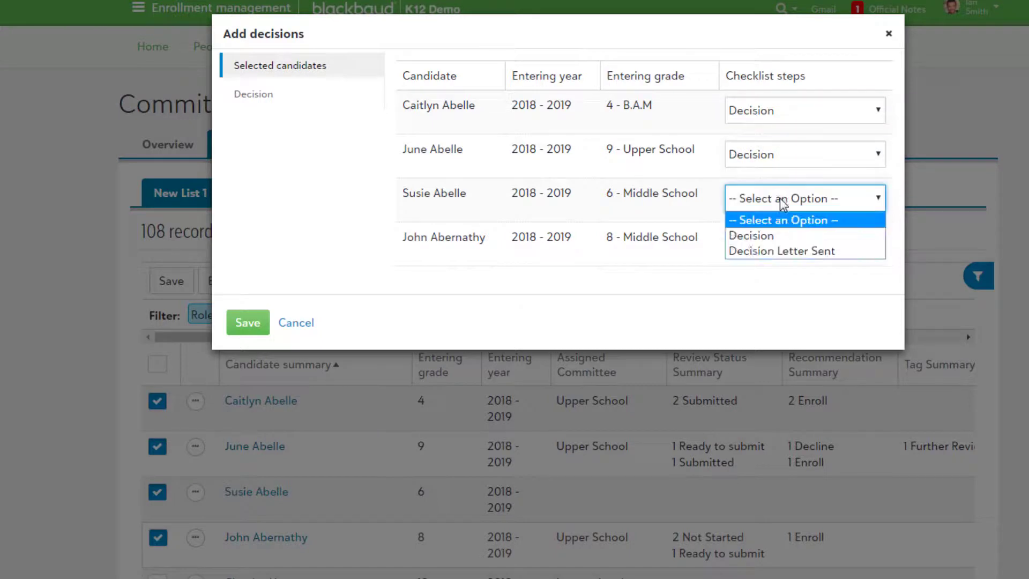
{"action": "left_click", "coordinate": [795, 256]}
{"action": "left_click", "coordinate": [795, 250]}
{"action": "left_click", "coordinate": [795, 278]}
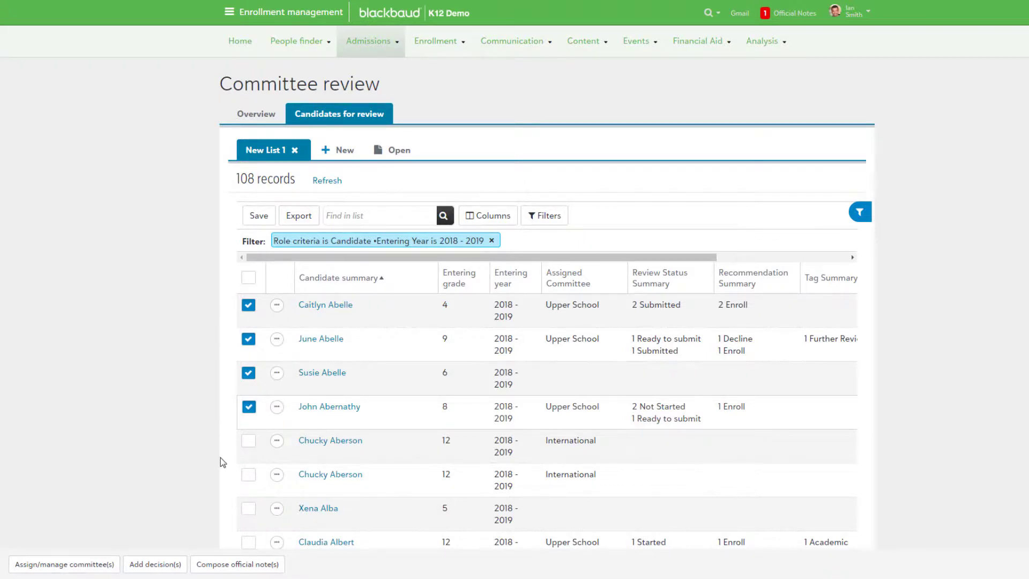
- Start composing an official note for the selected candidates
{"action": "left_click", "coordinate": [237, 564]}
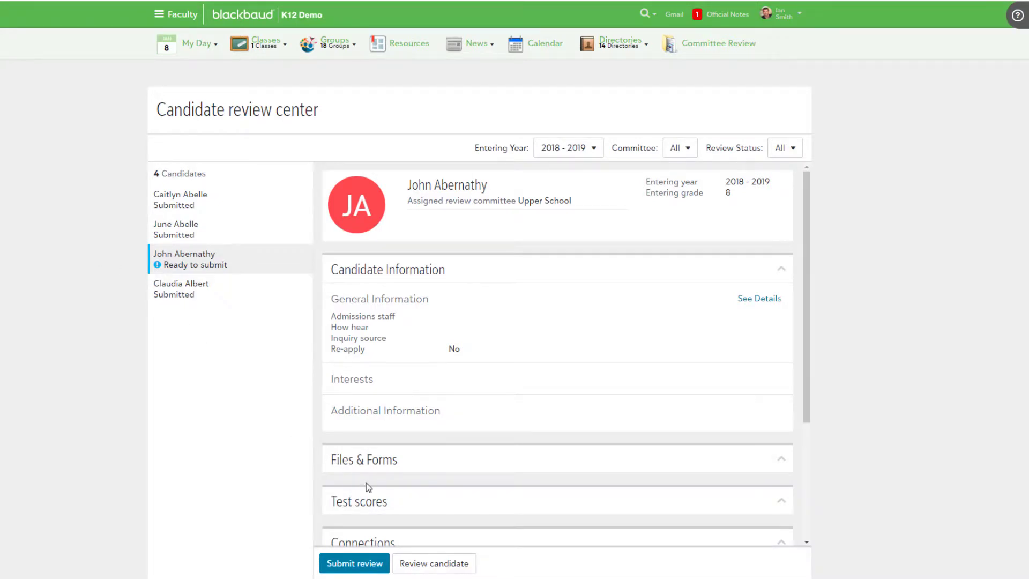
- Apply the Academic Excellence and Athletic Excellence tags to the grade 8 candidate's review
{"action": "left_click", "coordinate": [437, 562]}
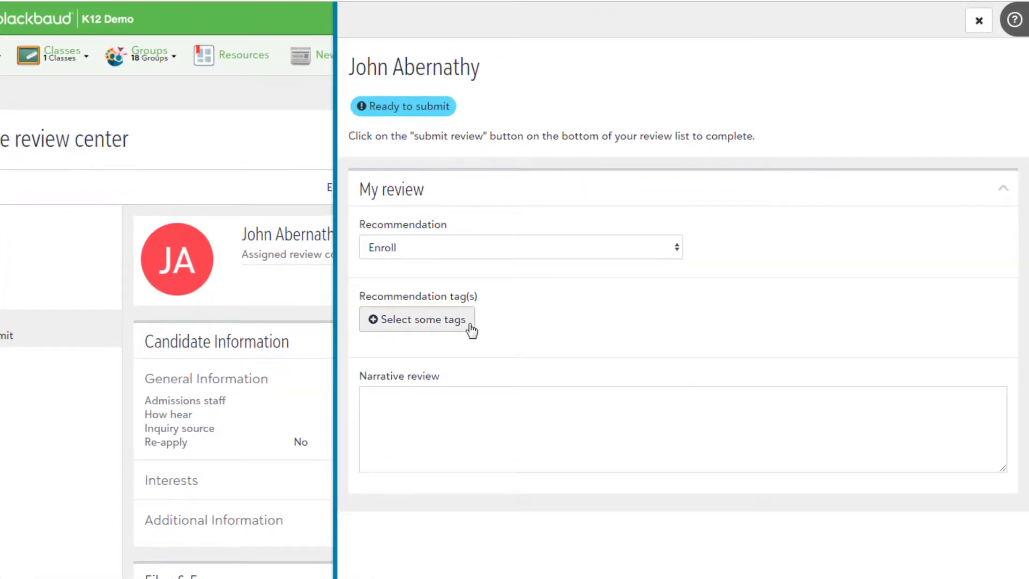
{"action": "left_click", "coordinate": [471, 325]}
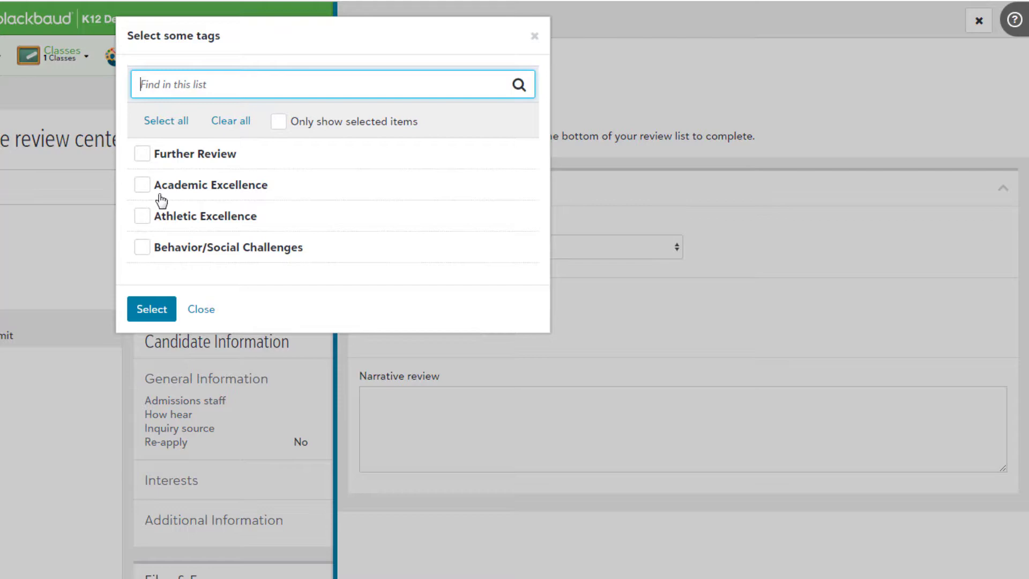
{"action": "left_click", "coordinate": [142, 185]}
{"action": "left_click", "coordinate": [142, 215]}
{"action": "left_click", "coordinate": [150, 309]}
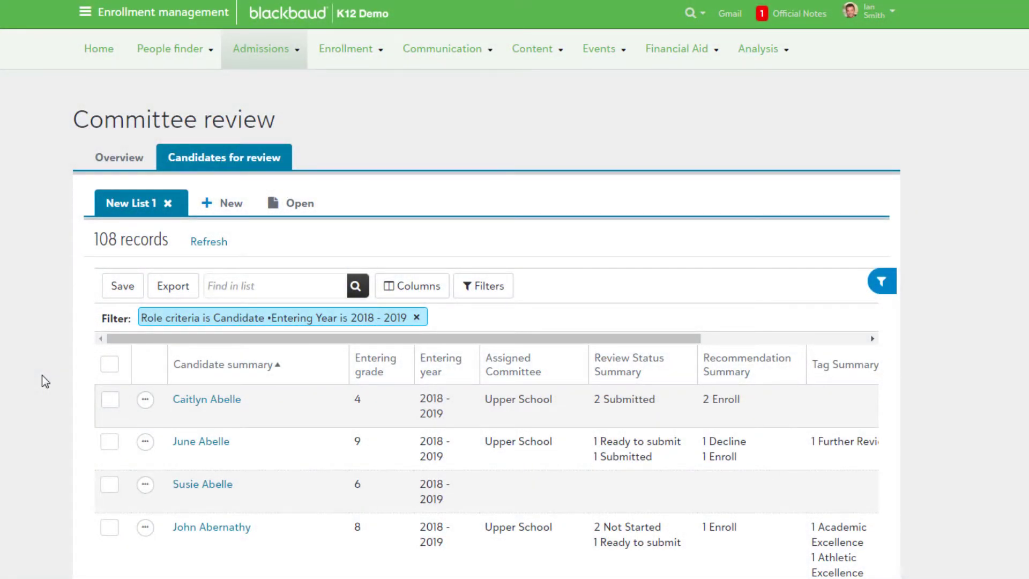
- Show the first candidate's review summary: two reviewers, both recommending Enroll
{"action": "left_click", "coordinate": [145, 399]}
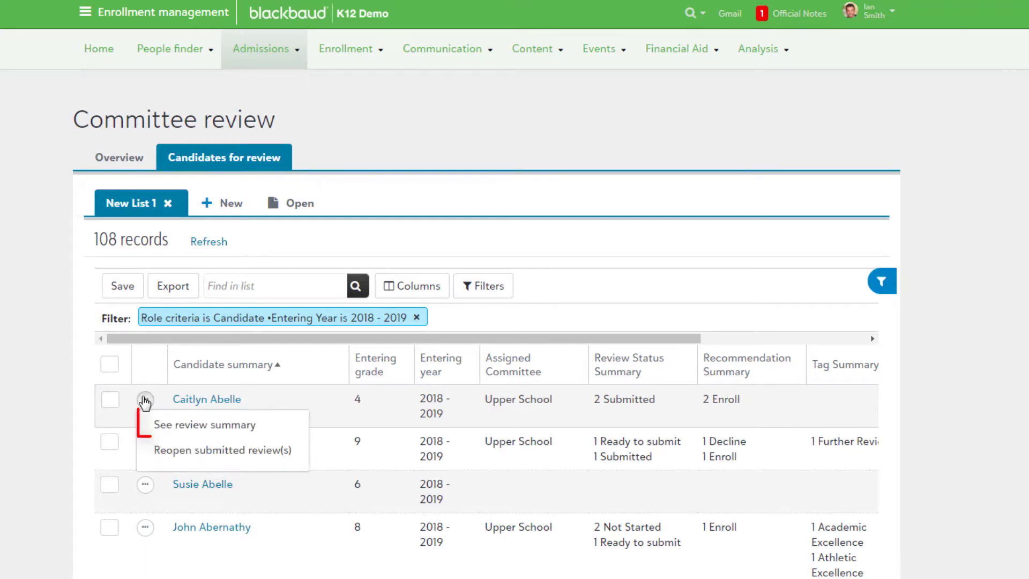
{"action": "left_click", "coordinate": [150, 424]}
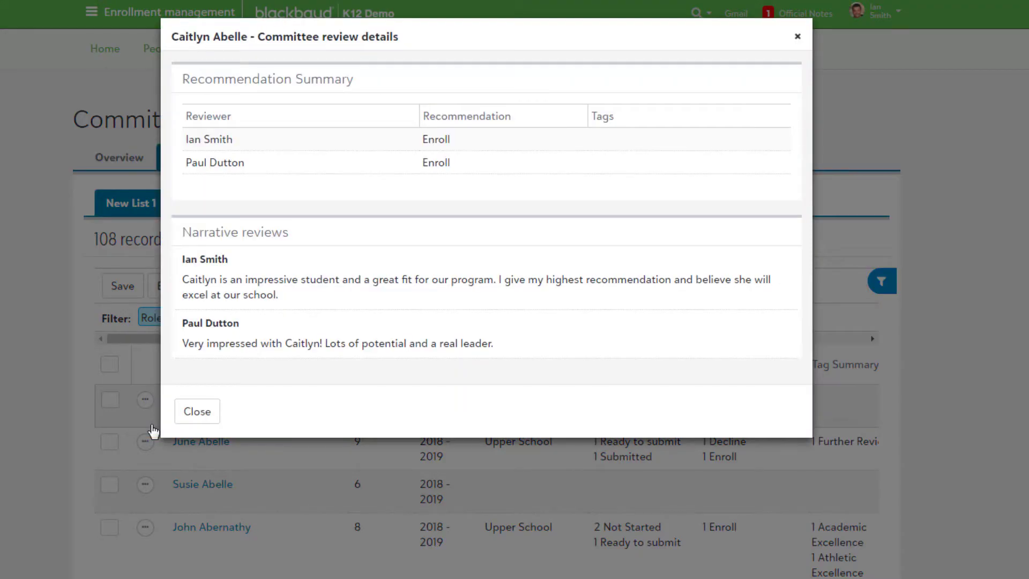